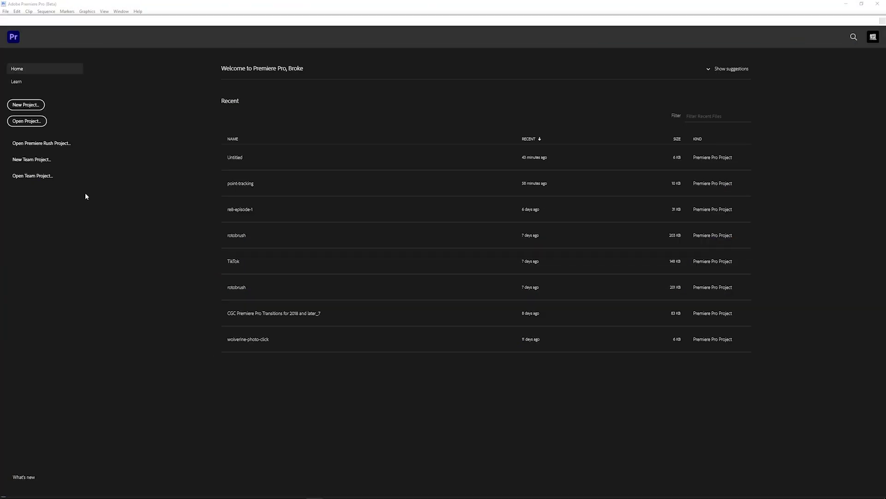
# Start a new project from the Home screen to reach the Import view of Footage clips.
pyautogui.click(34, 106)
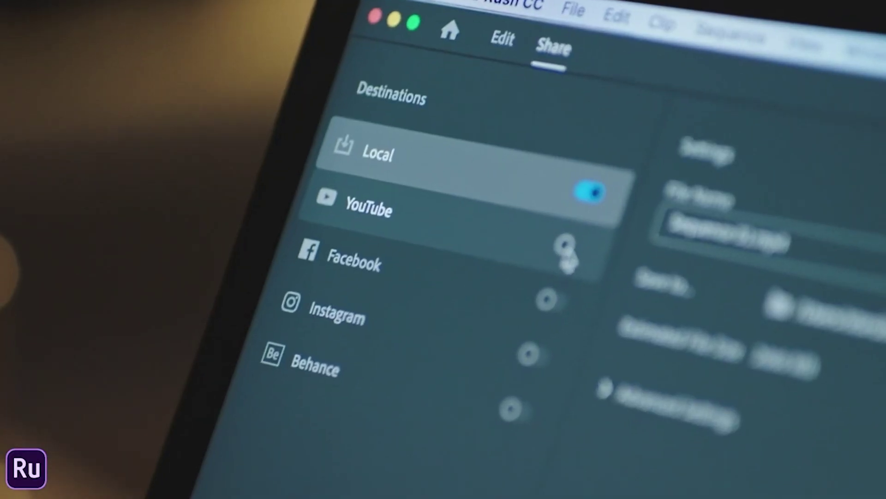
# Select all four 02- footage clips (1080p, 1440p, dotmov, Vertical) for import into a new sequence.
pyautogui.click(566, 247)
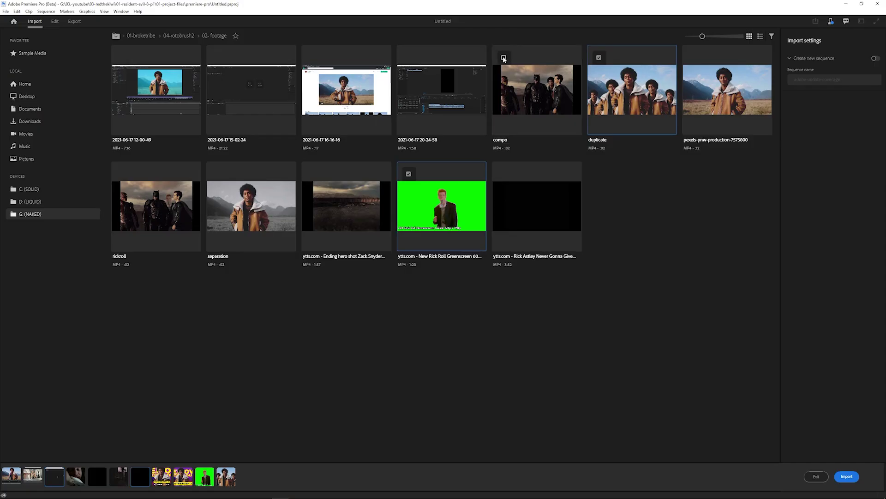
pyautogui.click(504, 58)
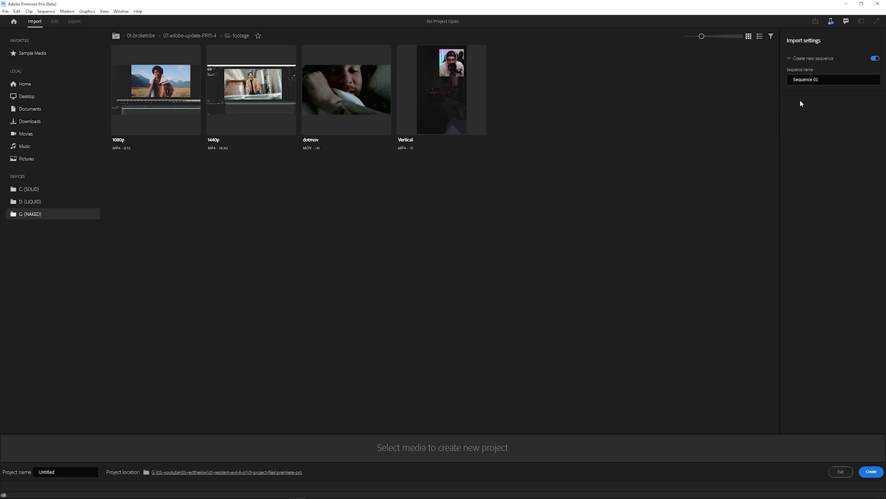
pyautogui.click(408, 57)
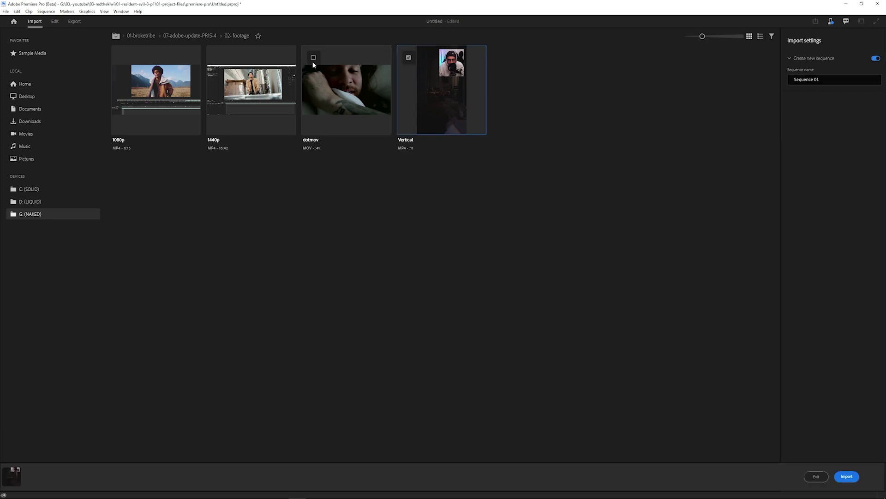
pyautogui.click(314, 58)
pyautogui.click(218, 57)
pyautogui.click(847, 476)
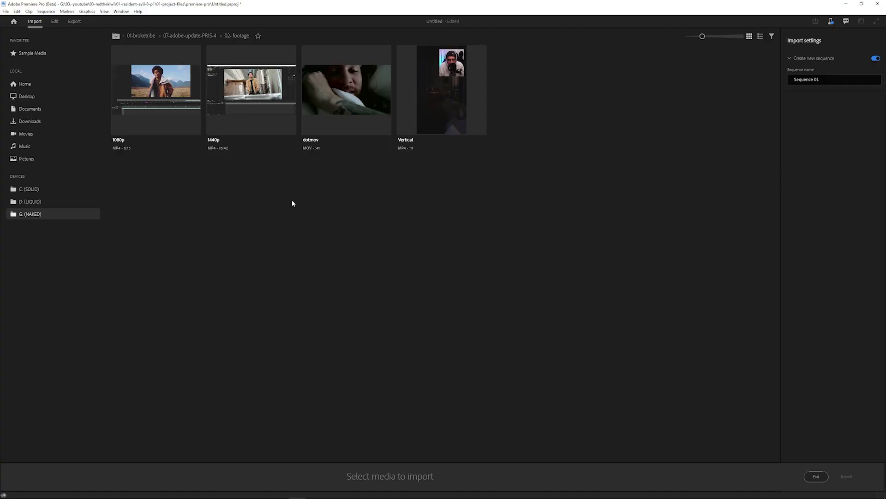
pyautogui.hotkey('ctrl', 'a')
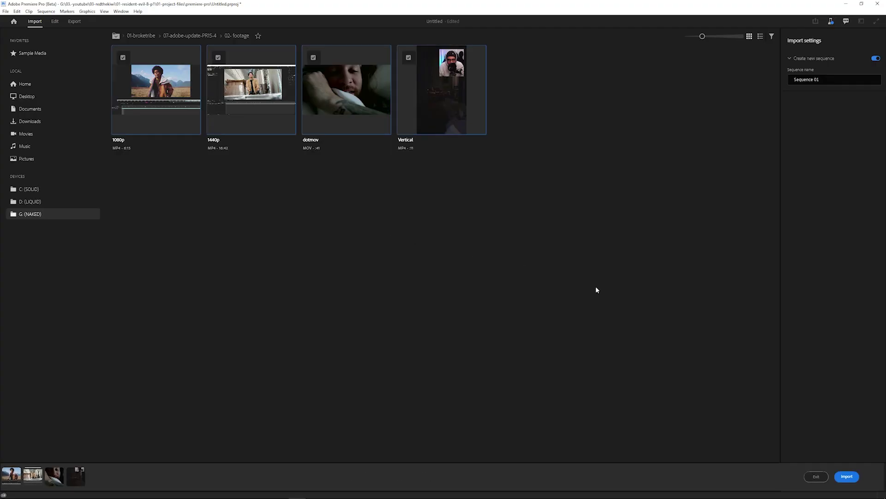
# Import the four chosen clips, then choose Metalogging from the Workspaces list.
pyautogui.click(846, 477)
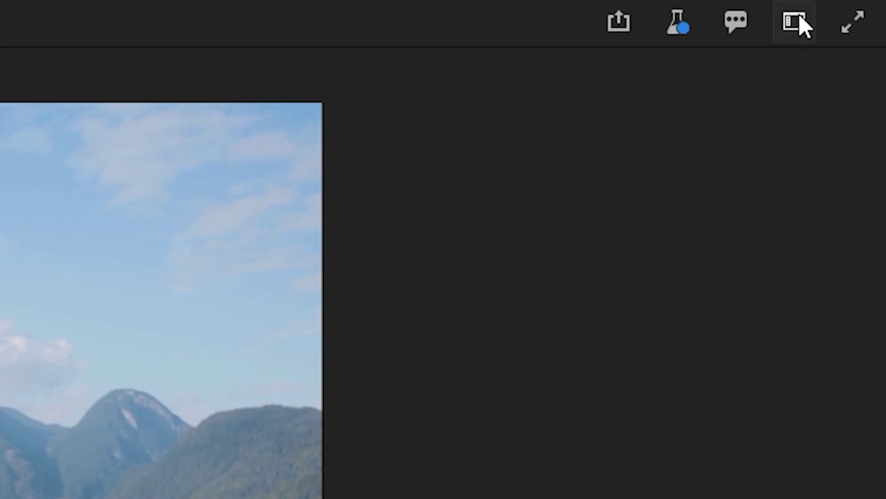
pyautogui.click(798, 22)
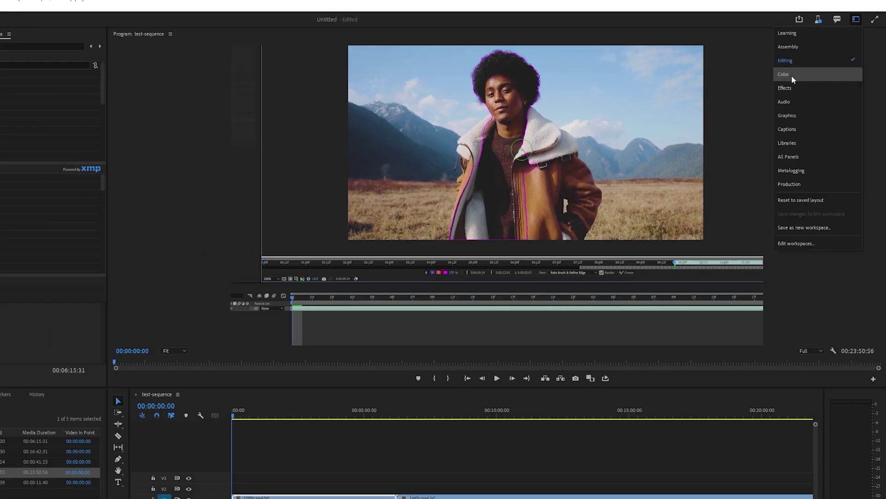
pyautogui.press('Escape')
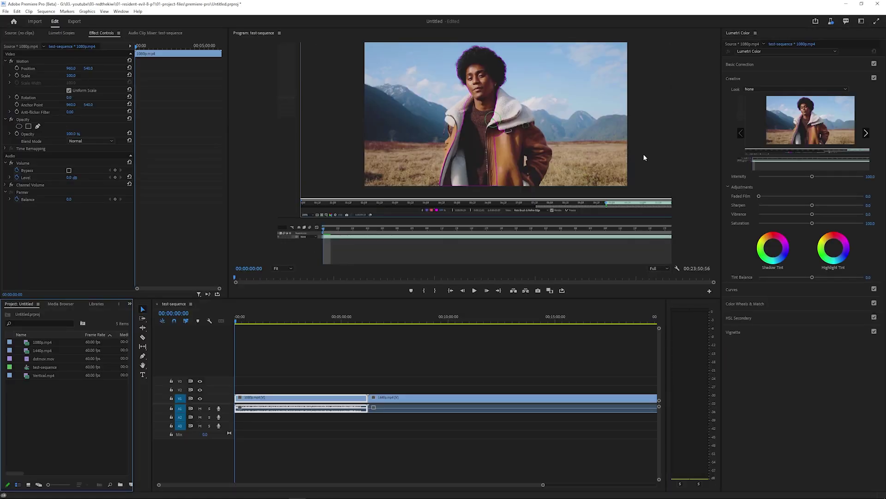
pyautogui.click(858, 22)
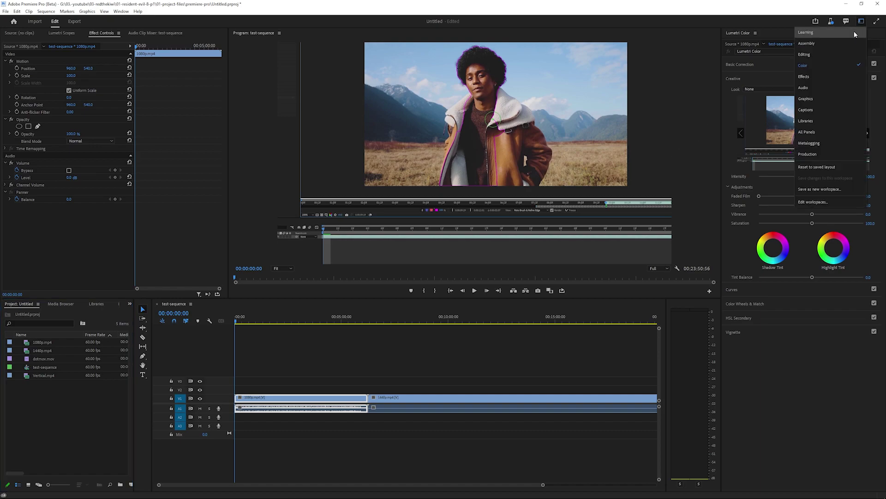
pyautogui.click(814, 114)
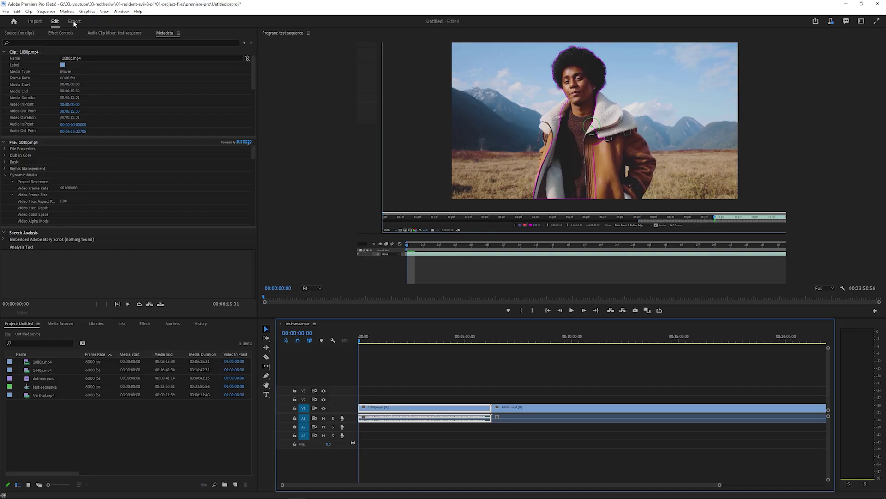
# In the Export tab's preset manager, star YouTube 2160p 4K Ultra HD and confirm with OK.
pyautogui.click(74, 21)
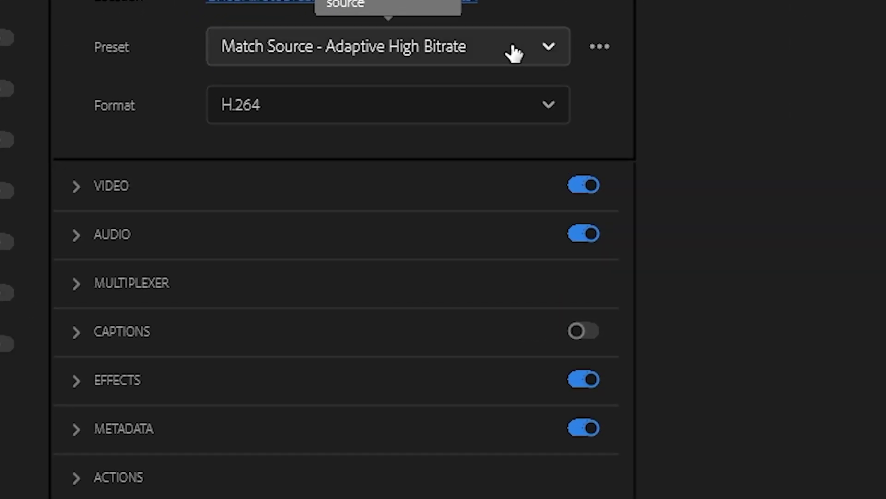
pyautogui.click(514, 54)
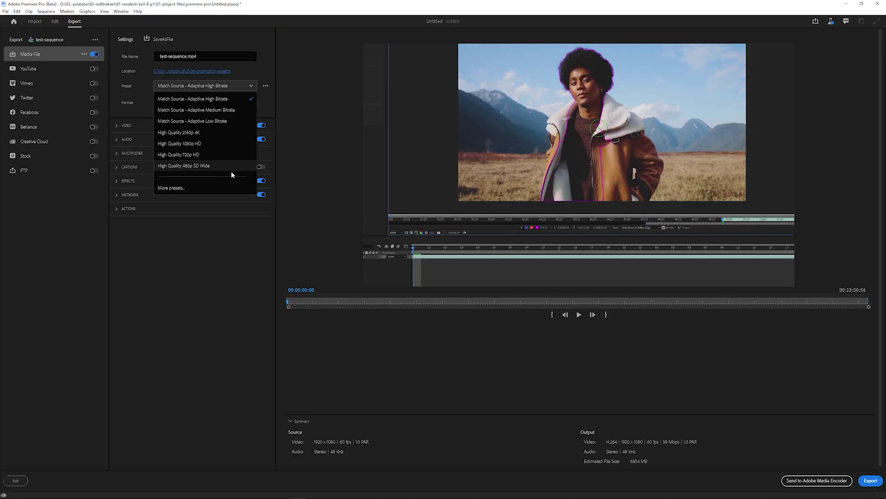
pyautogui.click(189, 192)
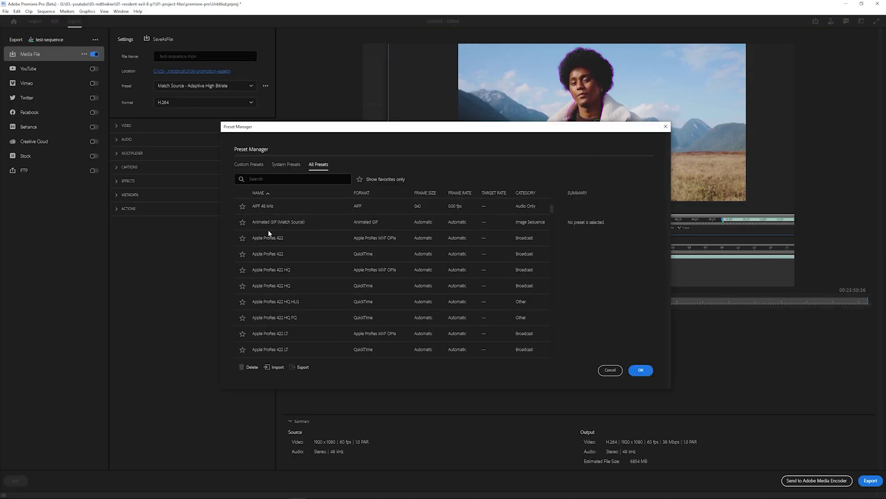
pyautogui.scroll(-15, 271, 238)
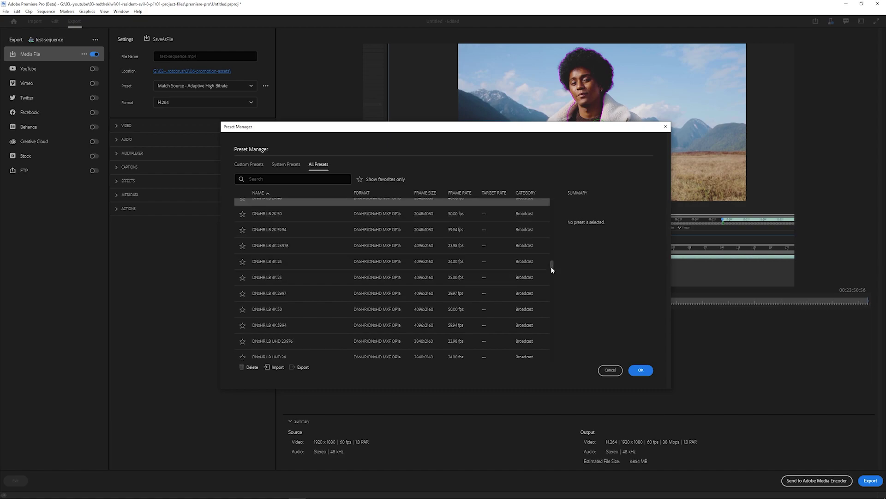
pyautogui.moveTo(552, 266); pyautogui.dragTo(540, 366)
pyautogui.click(242, 286)
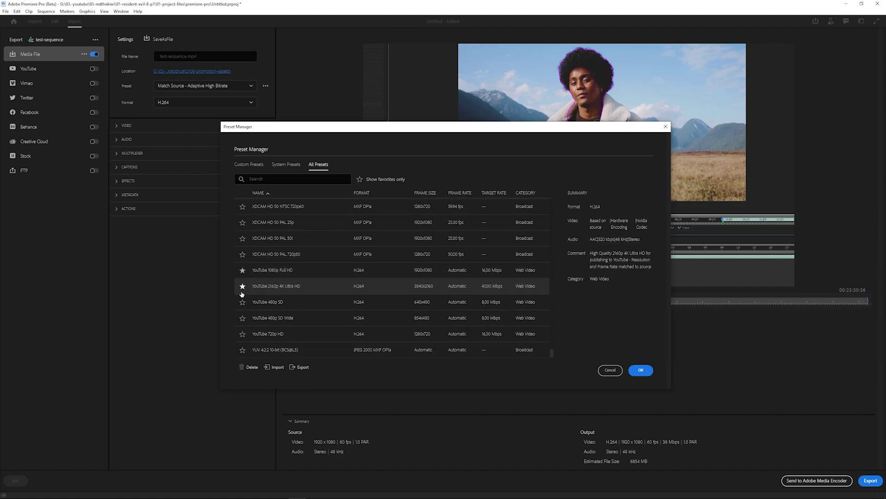
pyautogui.click(641, 370)
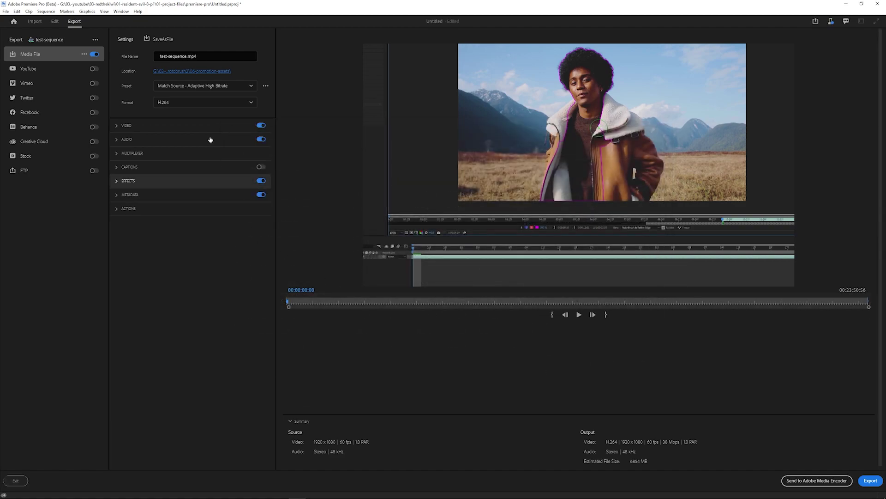
pyautogui.click(211, 86)
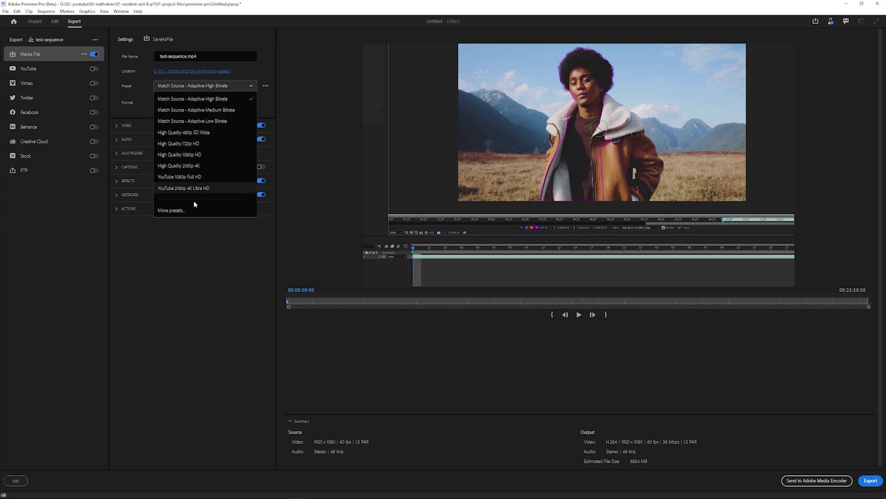
pyautogui.click(212, 282)
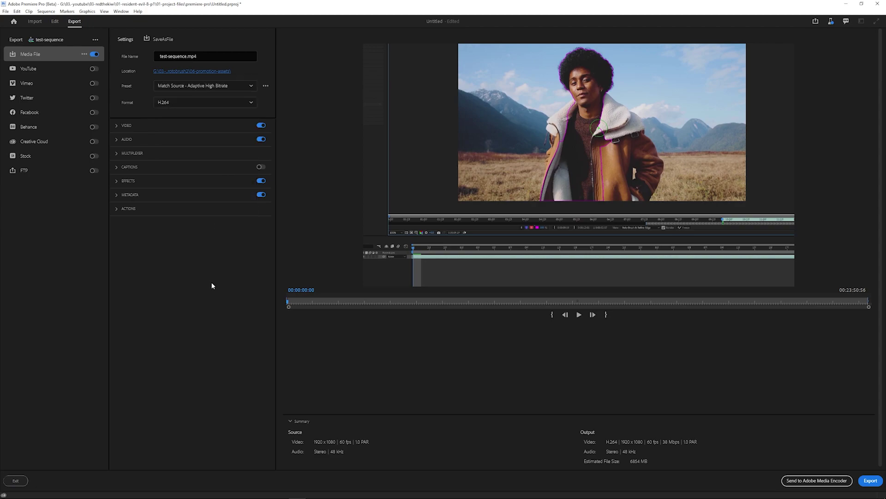
# Enable the YouTube destination, sign in, and review the Channel and Playlist (None) settings.
pyautogui.click(94, 69)
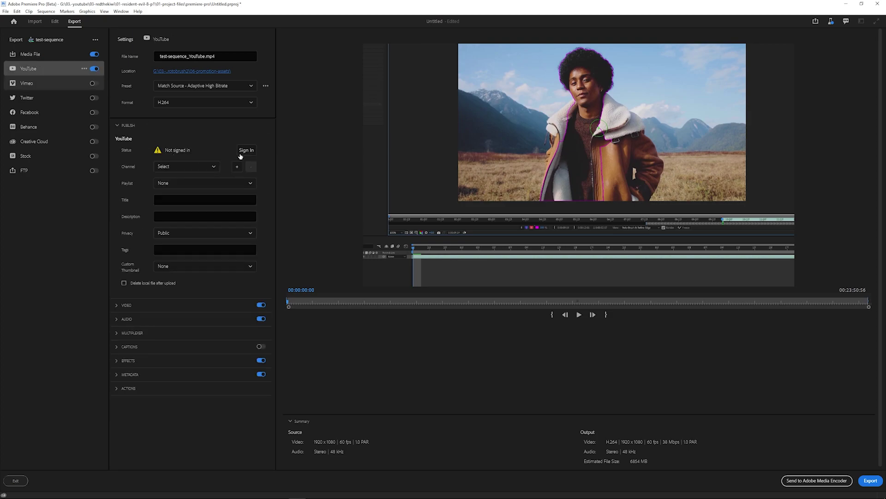
pyautogui.click(240, 154)
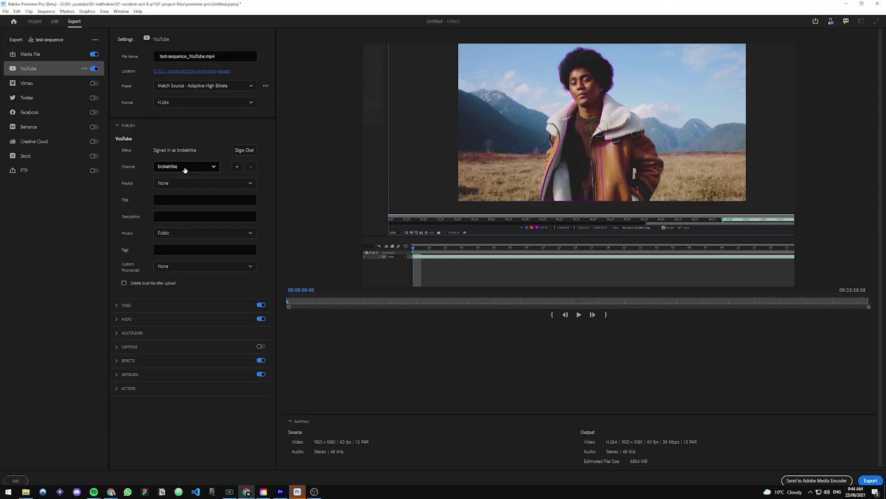
pyautogui.click(185, 170)
pyautogui.click(190, 176)
pyautogui.click(187, 184)
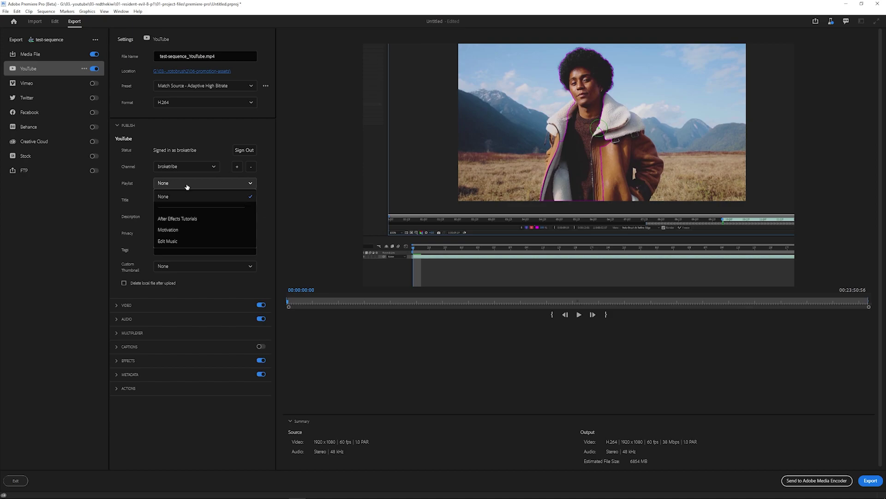
pyautogui.click(187, 186)
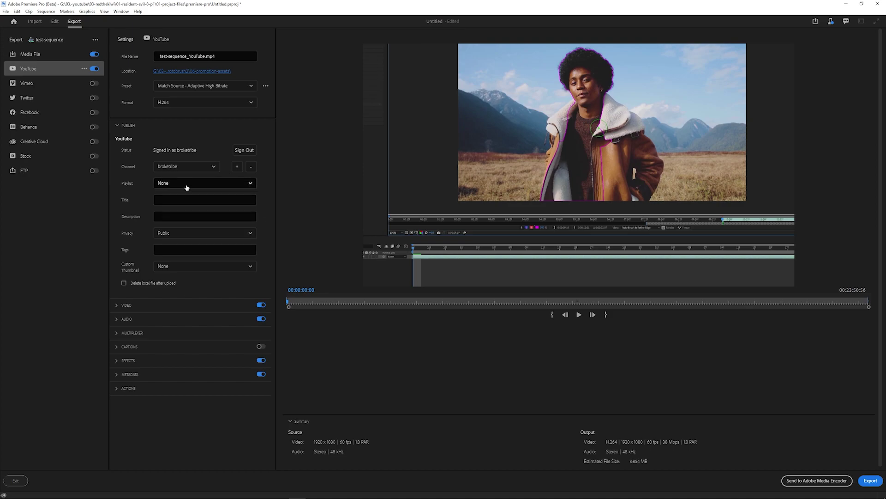
# Review the YouTube Privacy setting, keeping Public, and the Custom Thumbnail options.
pyautogui.click(181, 234)
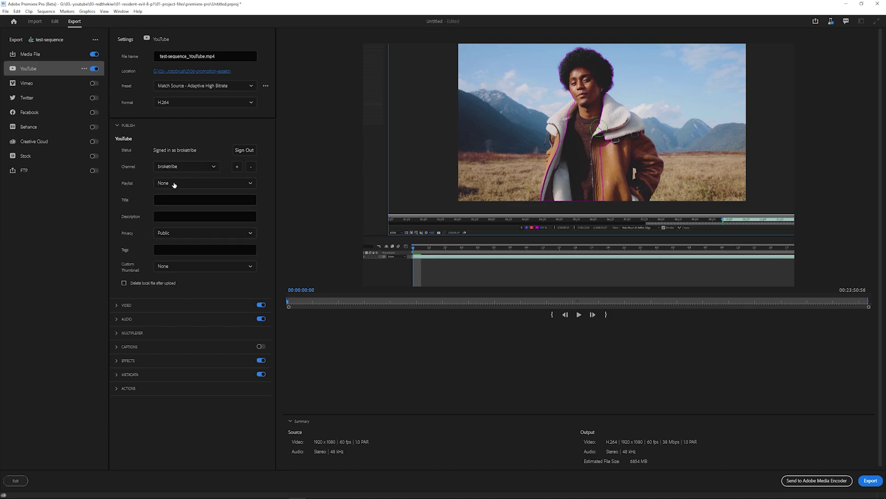
pyautogui.click(150, 213)
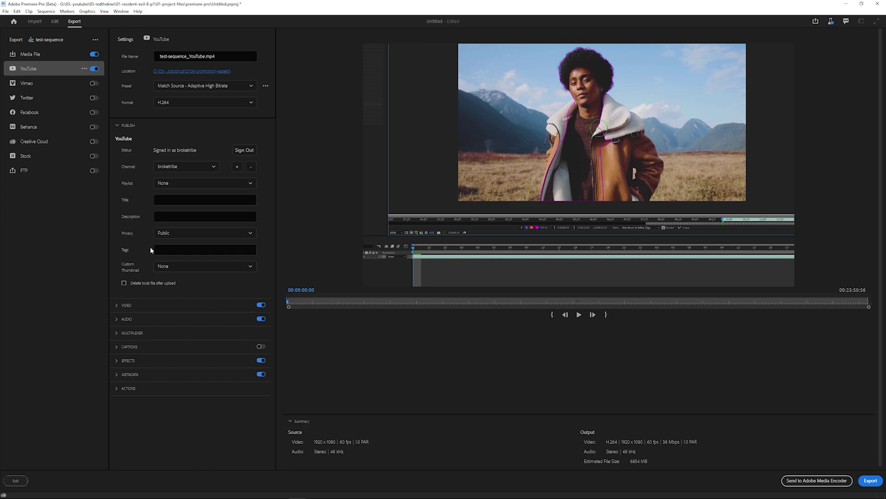
pyautogui.click(179, 270)
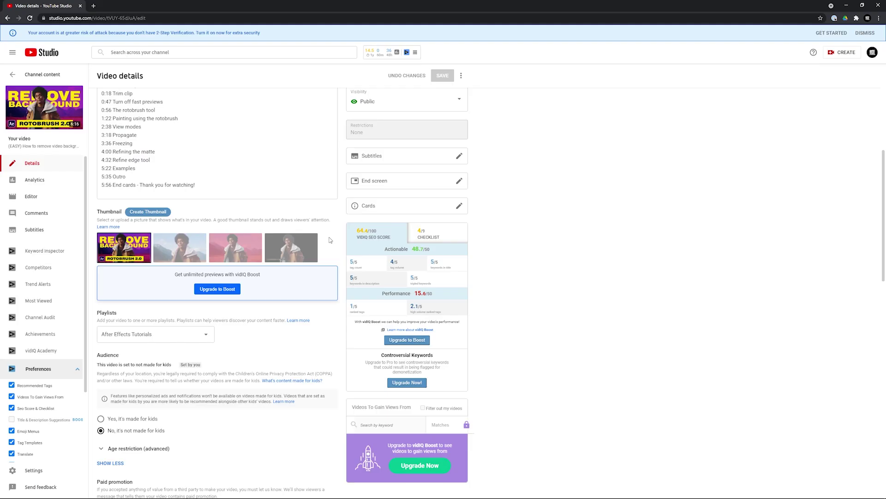
pyautogui.scroll(-6, 331, 239)
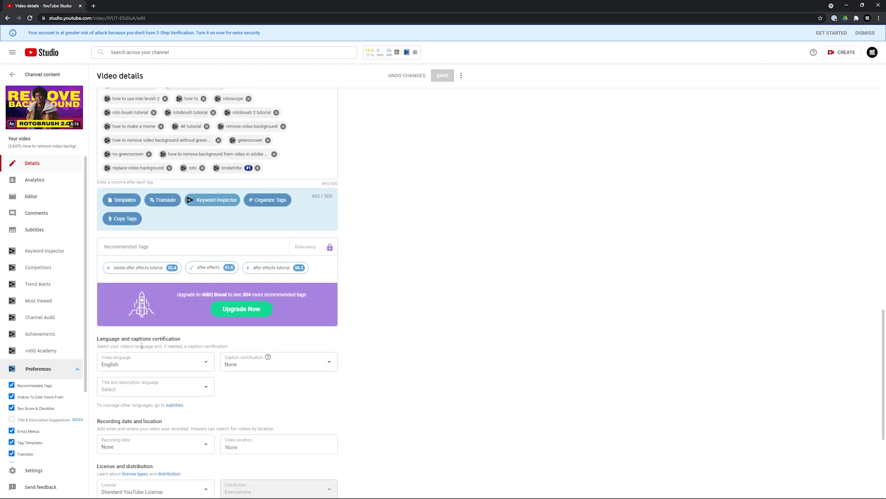
pyautogui.scroll(1, 131, 278)
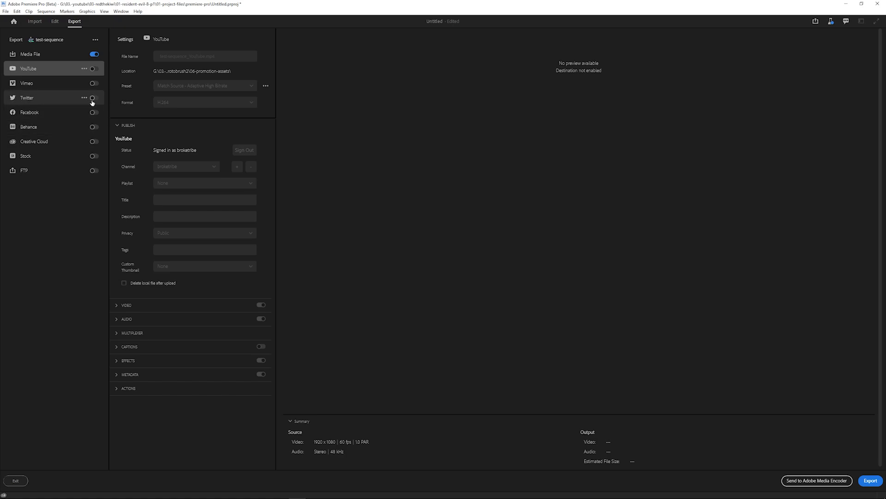
# Turn on Twitter as an export destination, producing test-sequence_Twitter.mp4.
pyautogui.click(93, 99)
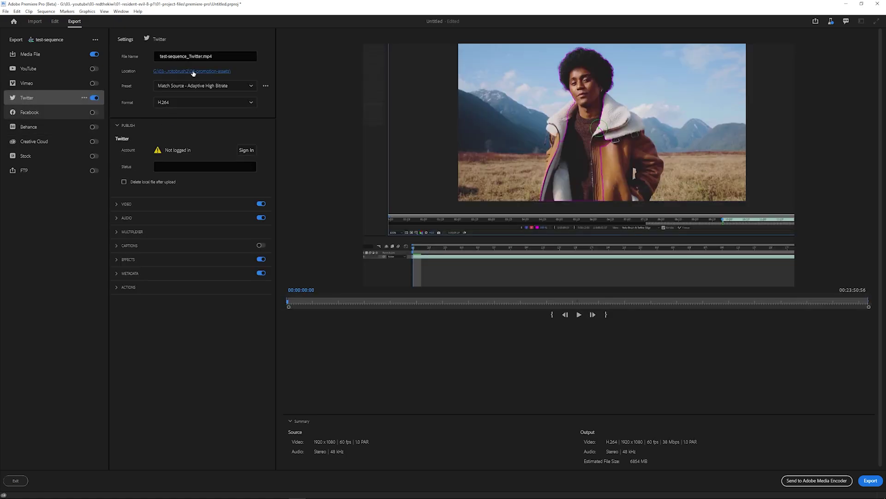